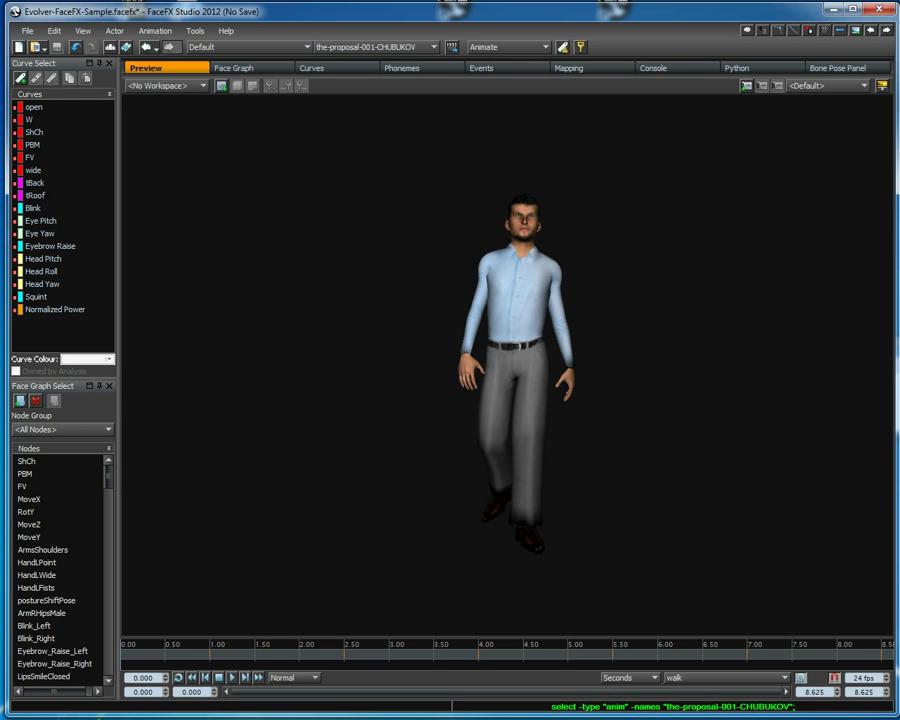
Play the-proposal-001-CHUBUKOV animation with its walk body motion from 0.75 s, and stop the playback.
click(186, 653)
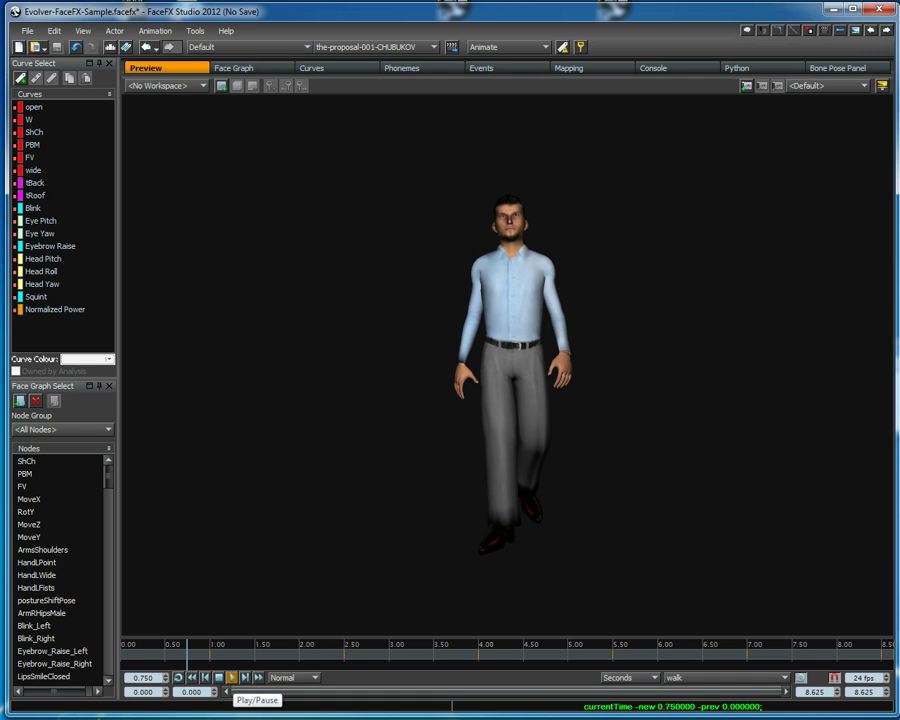
click(232, 678)
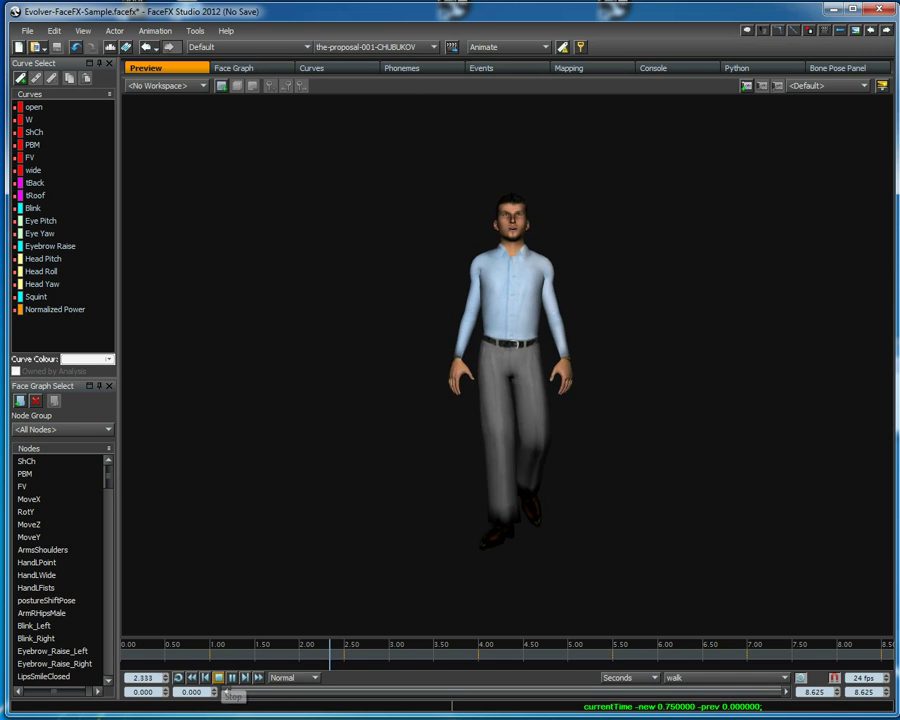
click(218, 678)
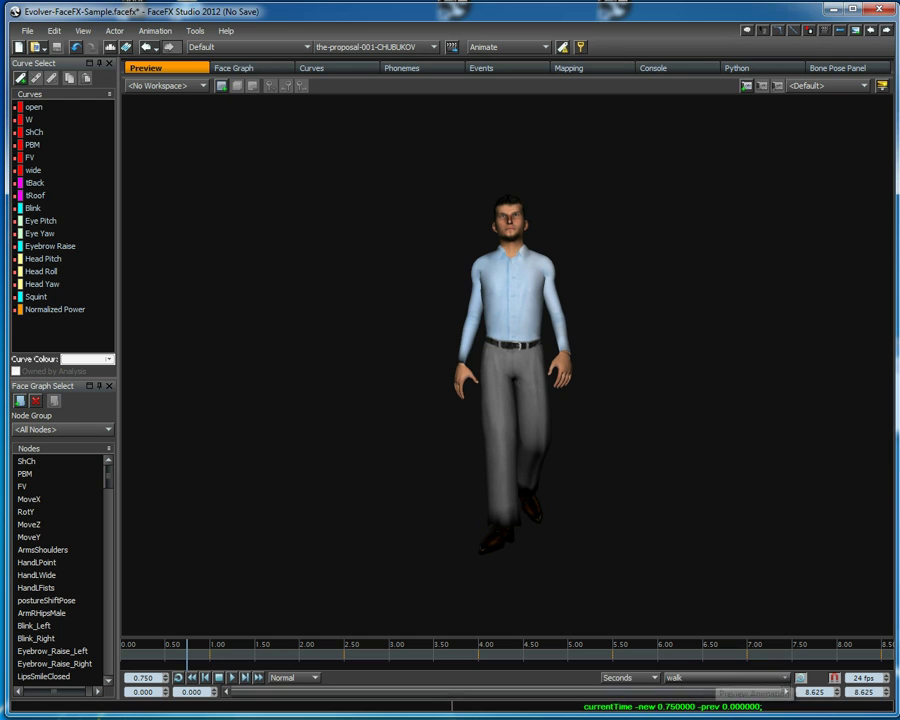
Examine the list of body animations available for the preview without changing the walk selection.
click(705, 677)
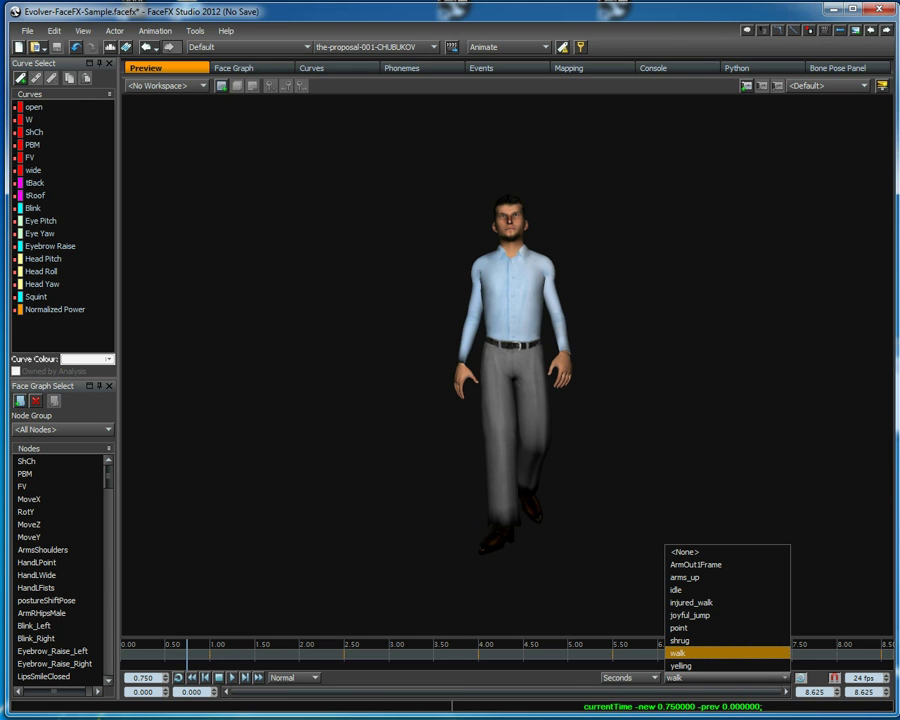
key(Up)
key(Up)
key(Up)
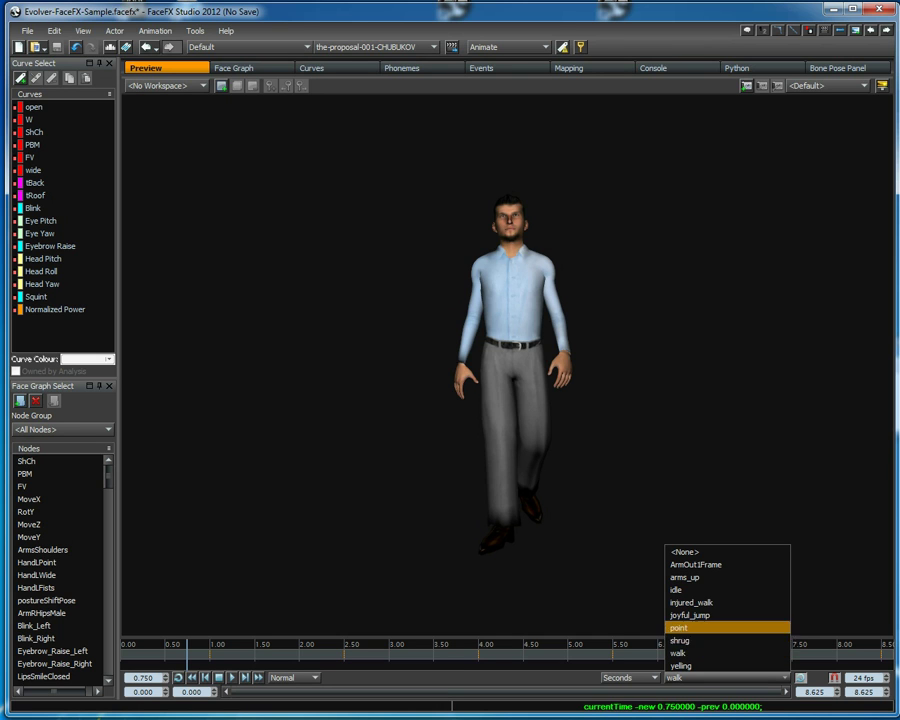
key(Down)
key(Up)
key(Up)
key(Up)
key(Up)
key(Up)
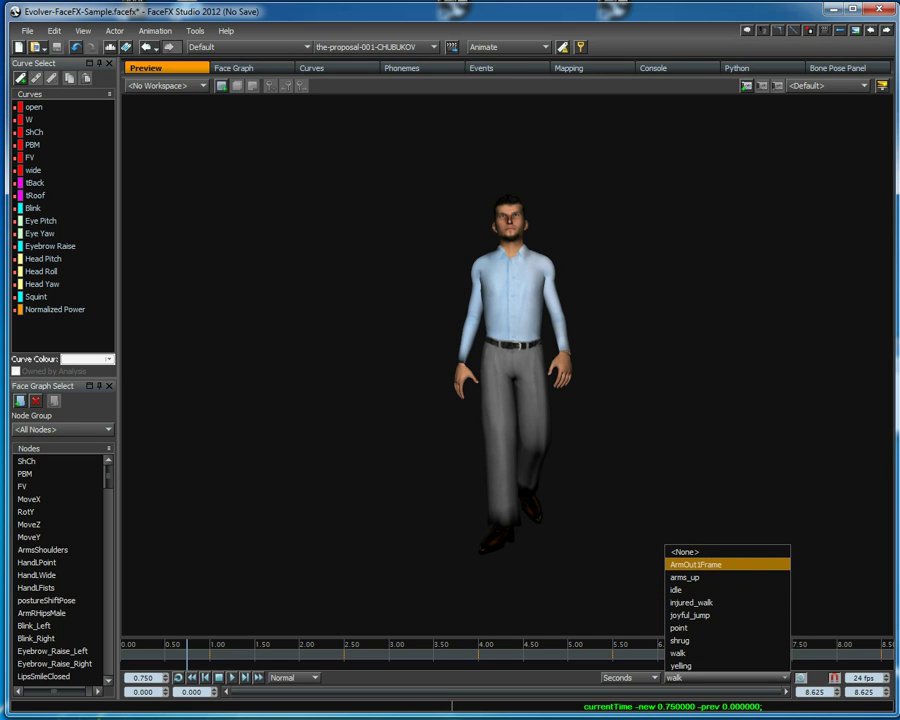
key(Down)
key(Down)
key(Down)
key(Down)
key(Down)
key(Down)
key(Down)
key(Down)
key(Up)
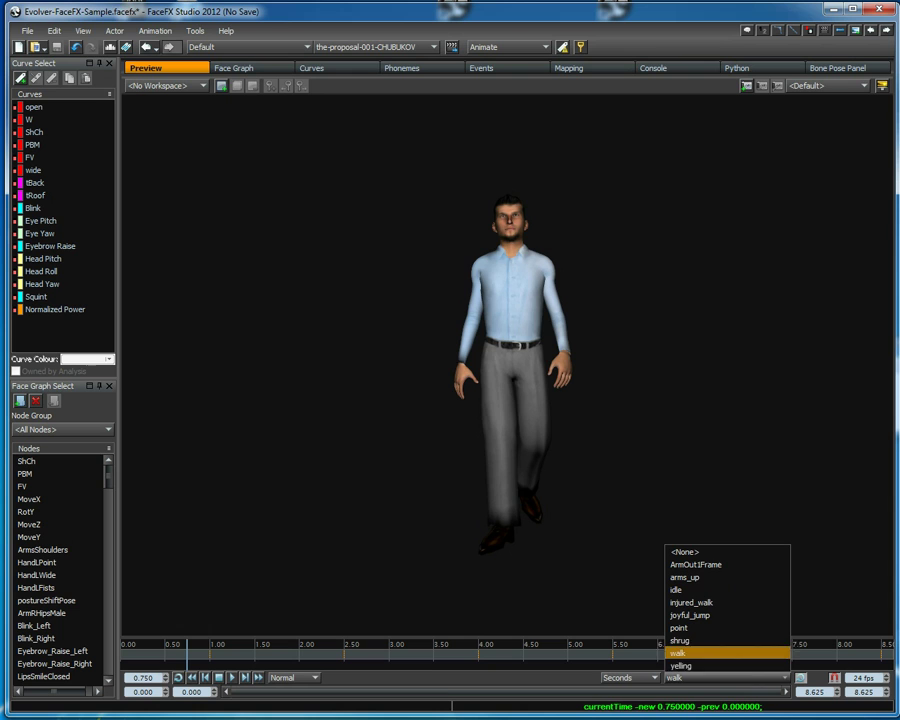
key(Down)
key(Escape)
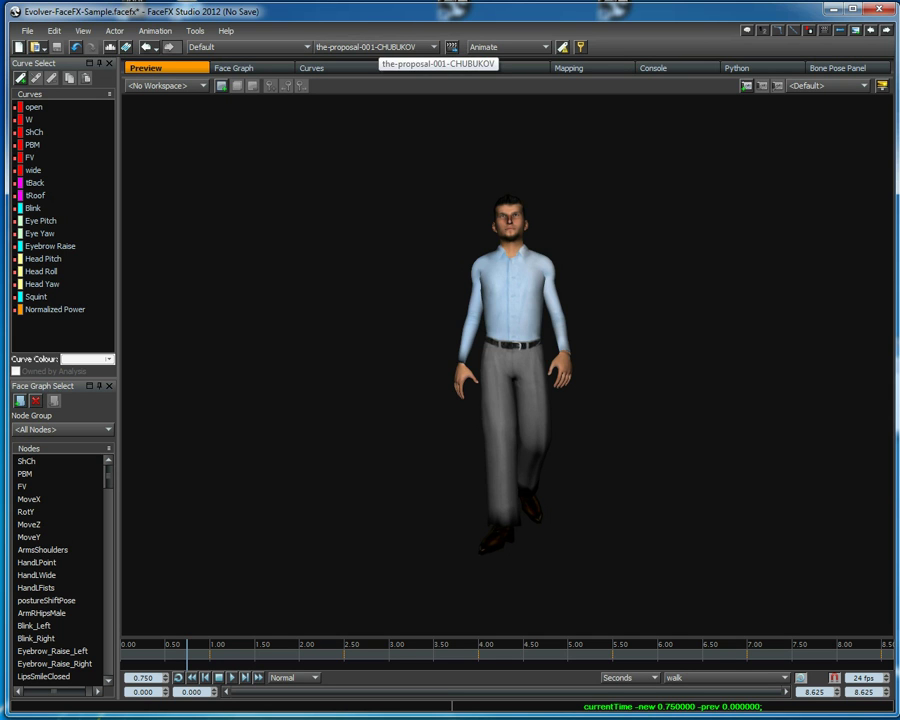
Switch to the-proposal-003-CHUBUKOV animation and play it in the preview.
click(378, 47)
click(370, 98)
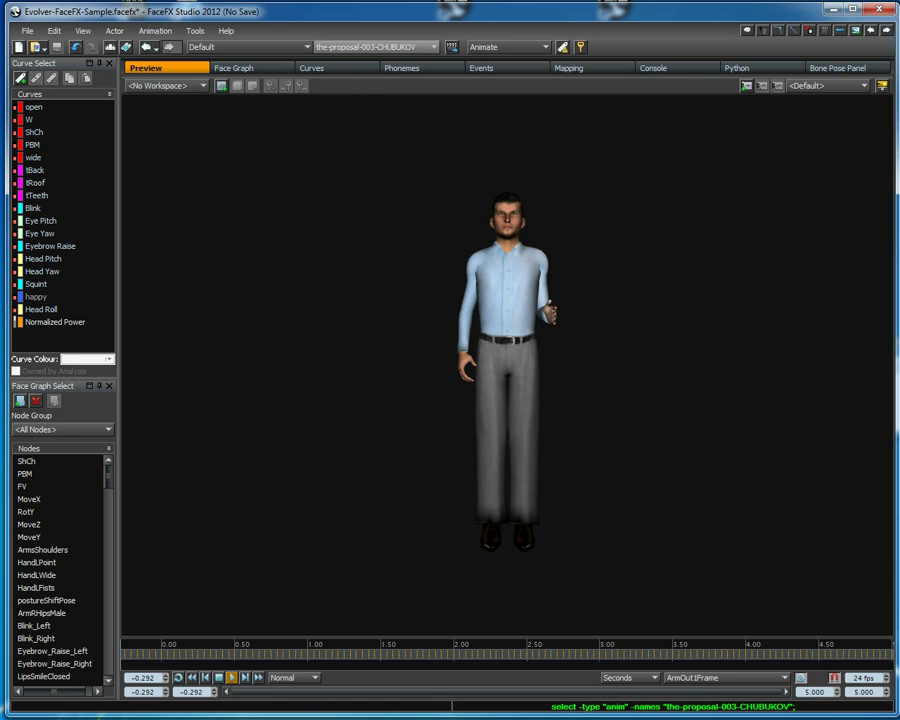
click(231, 677)
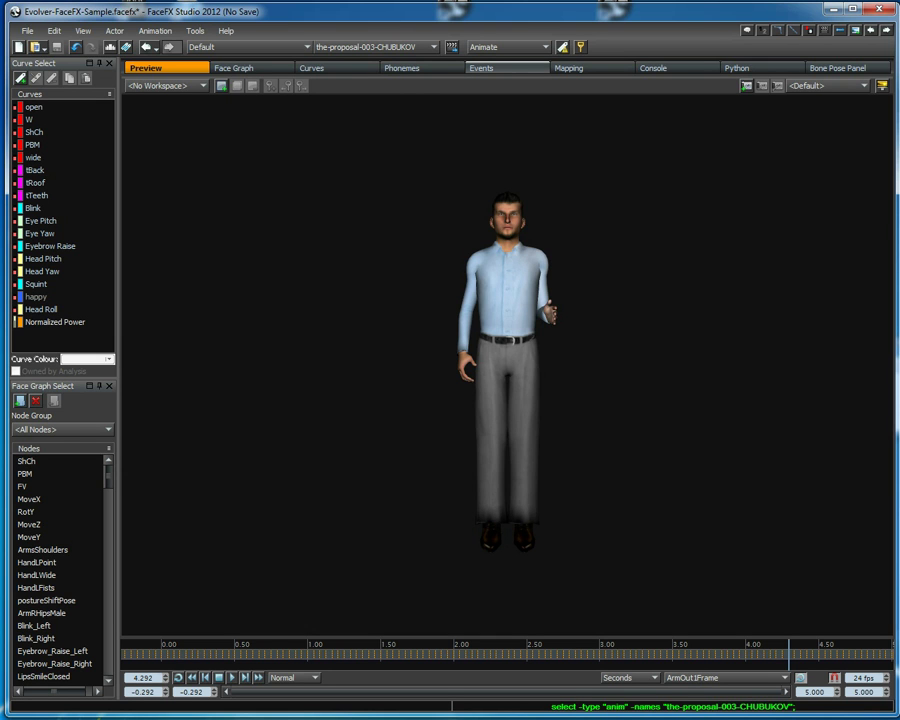
Open the arms_up template from the current animation's OgreAnimations events and select its empty event.
click(507, 67)
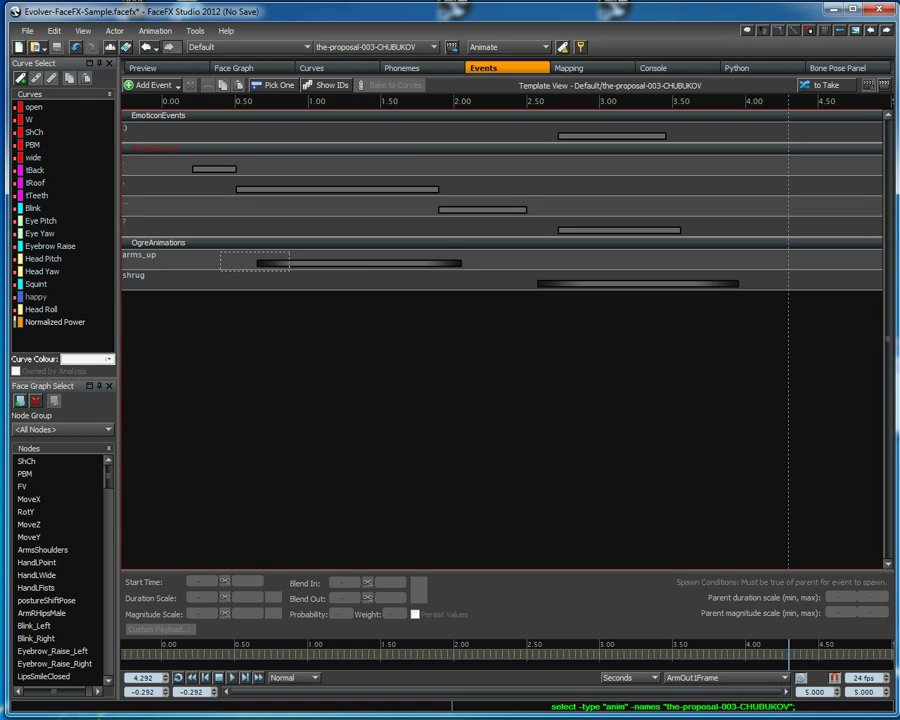
drag(445, 289, 474, 289)
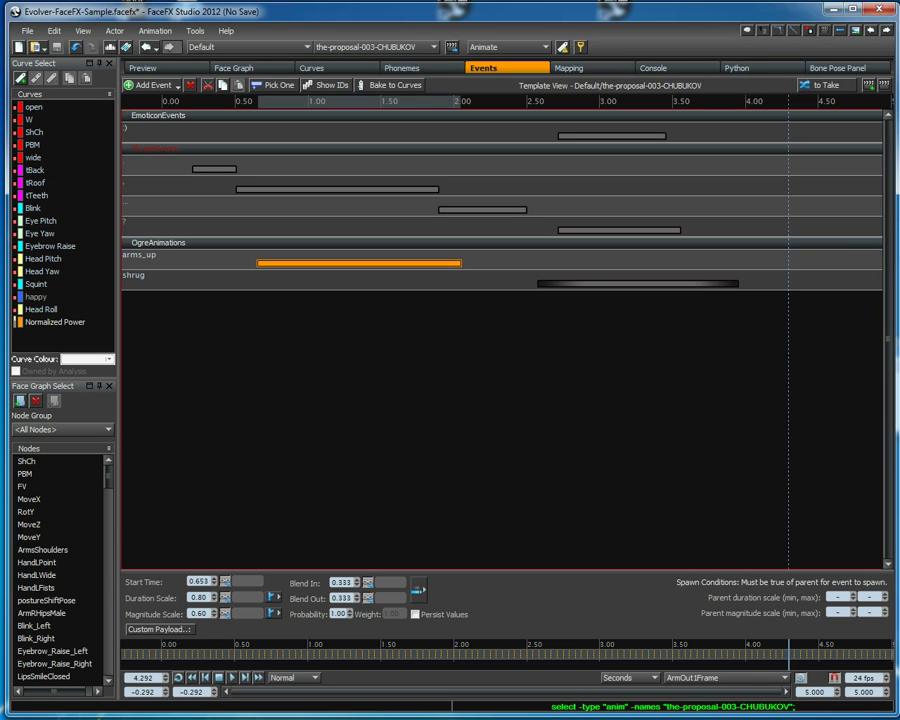
double_click(359, 263)
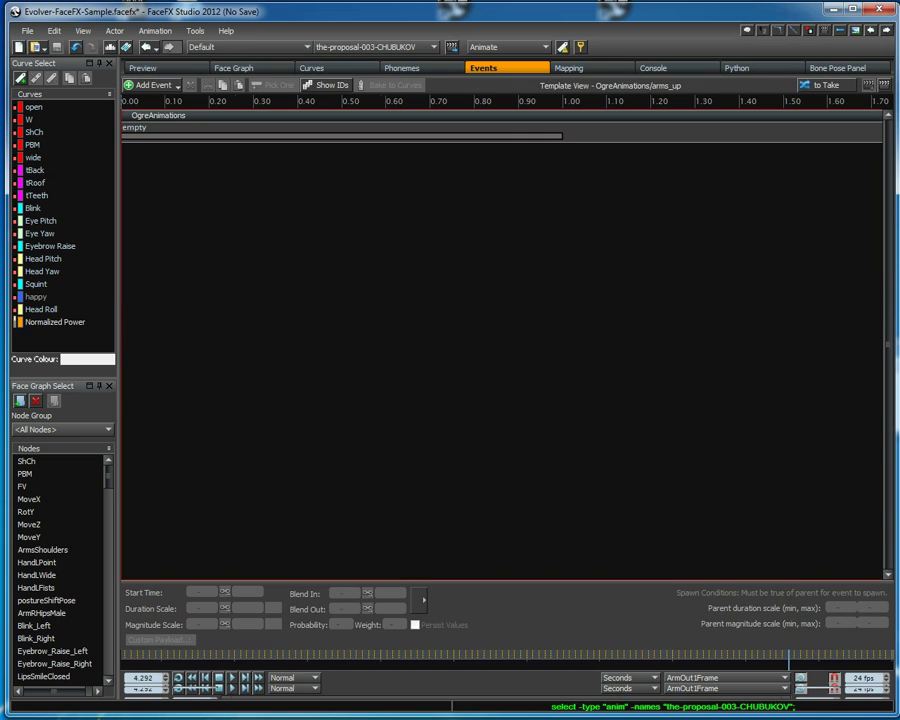
click(342, 135)
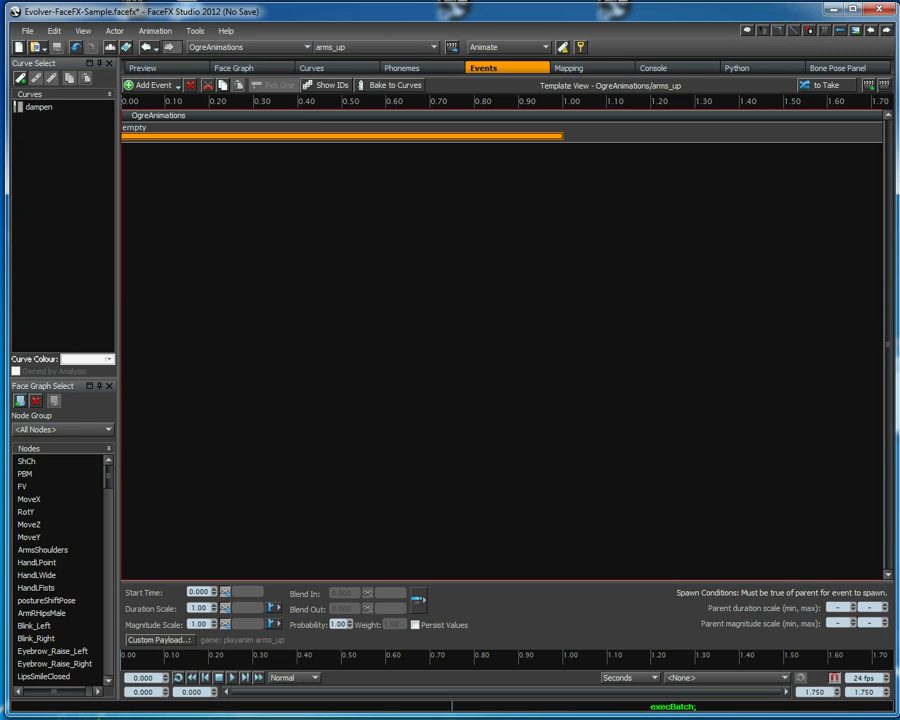
Inspect the animation name in the empty event's custom payload, and close the payload dialog without changing it.
click(160, 639)
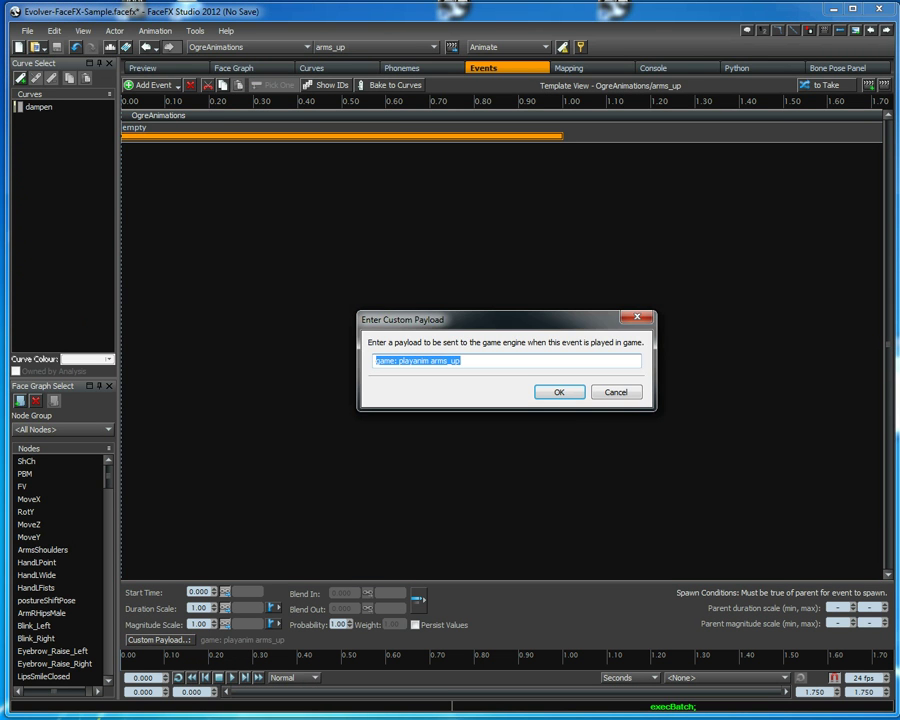
key(End)
key(shift+Left)
key(shift+Left)
key(shift+Left)
key(shift+Left)
key(shift+Left)
key(shift+Left)
key(shift+Left)
click(636, 317)
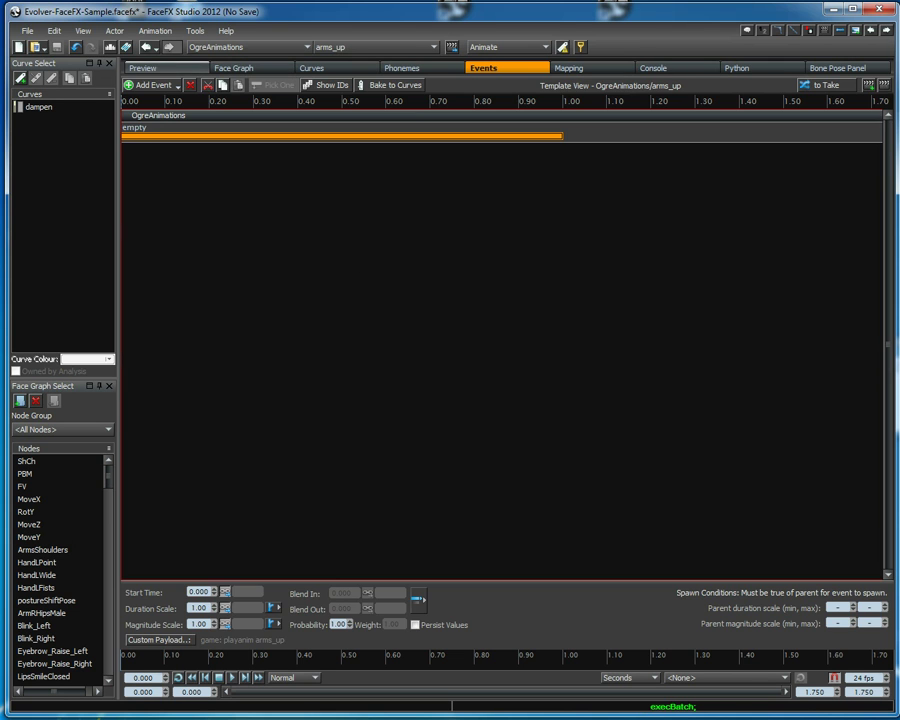
Return to the character preview and load the-proposal-003-CHUBUKOV from the Default animation group.
click(167, 67)
click(250, 47)
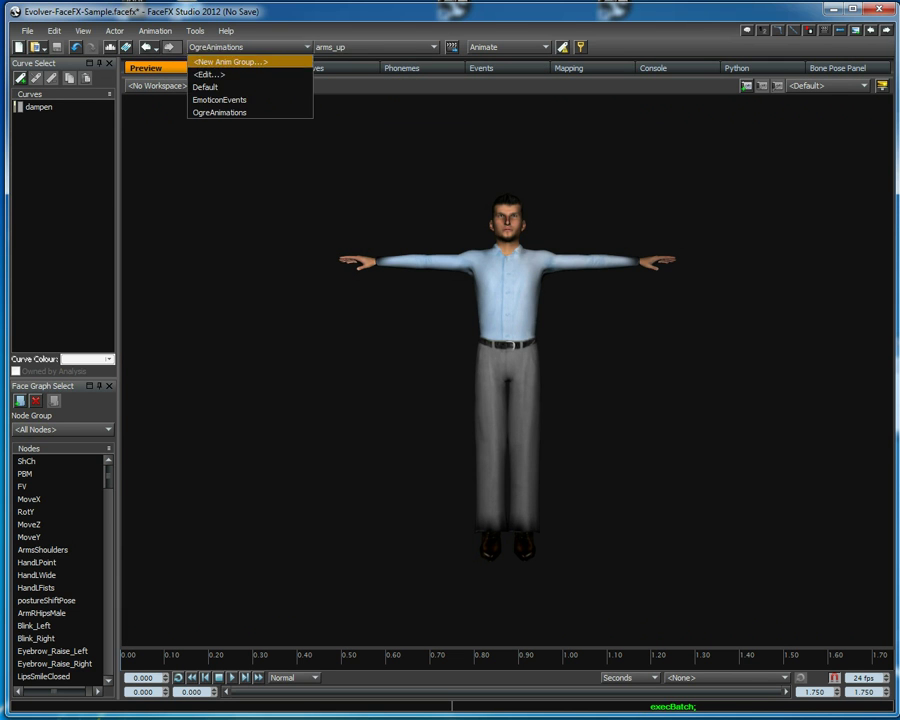
click(200, 88)
click(375, 47)
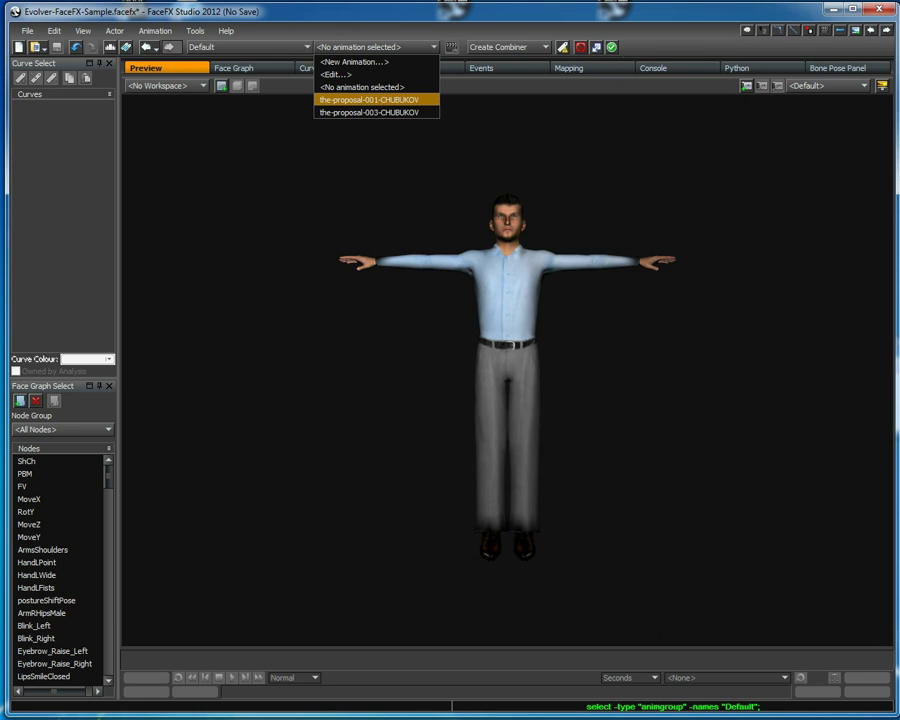
click(370, 100)
click(375, 47)
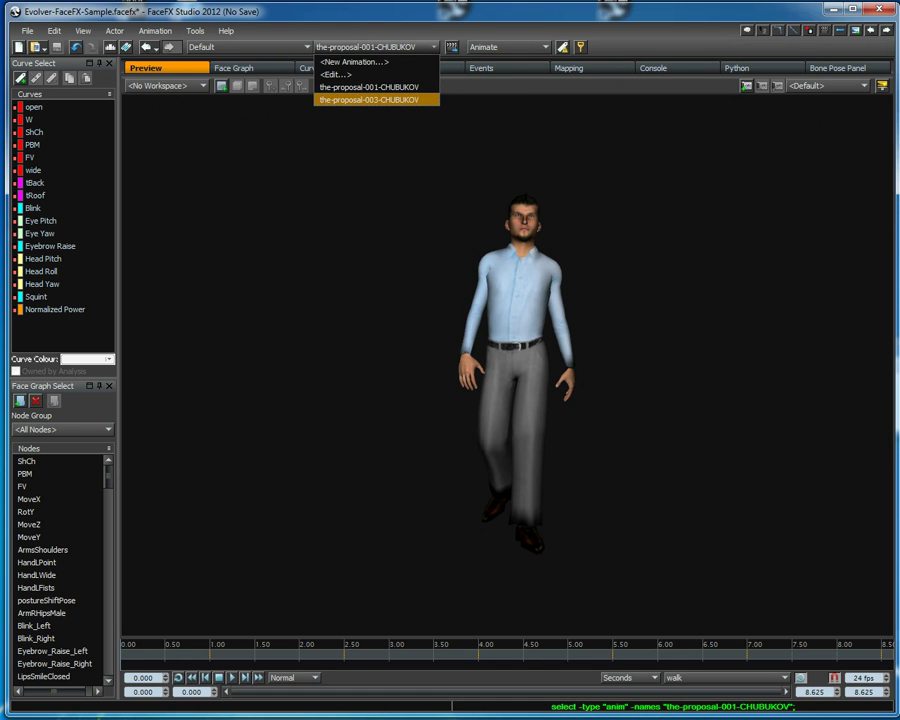
click(370, 100)
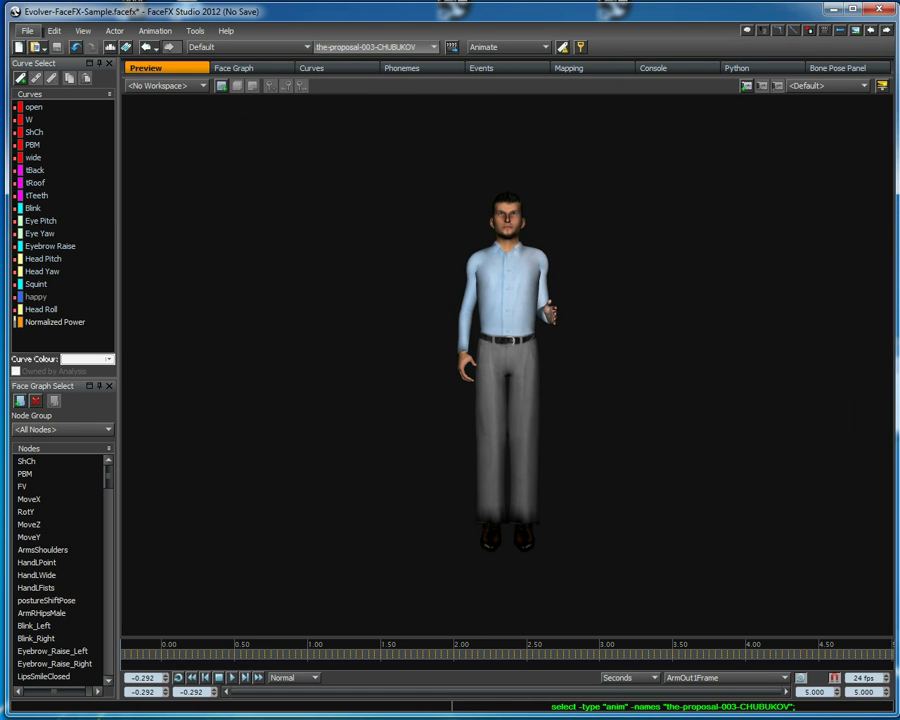
click(27, 31)
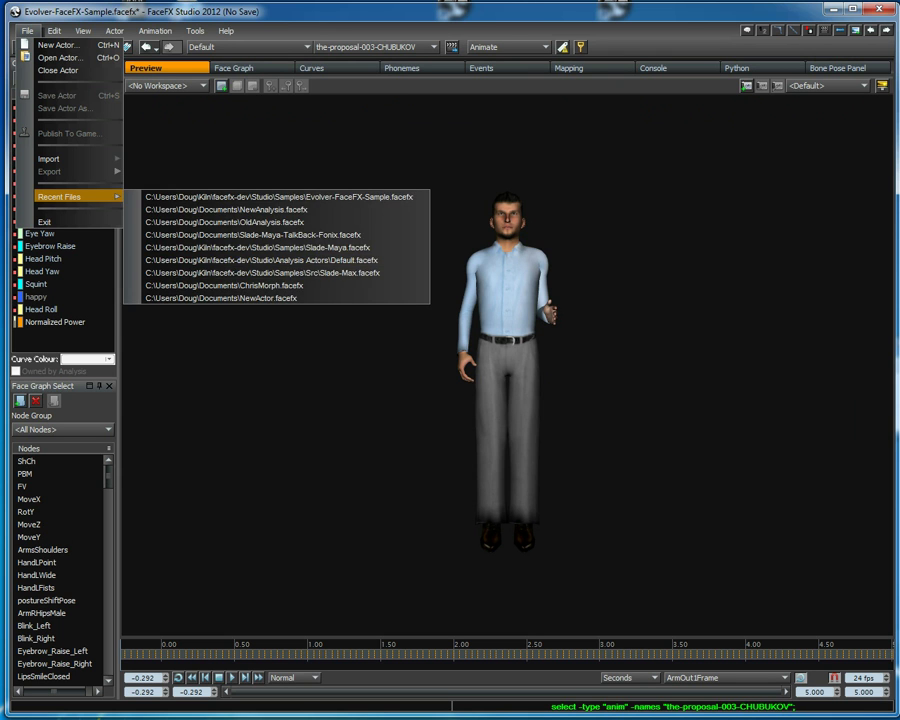
key(Escape)
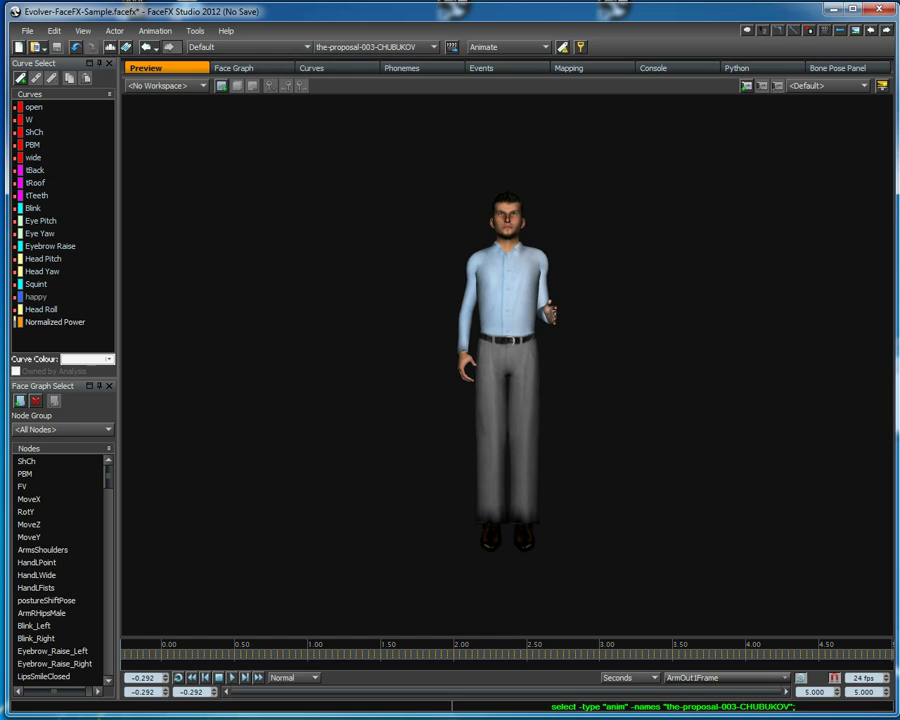
Start a new animation in the Default group using the audio file human_rights_un_chn_intro.ogg.
click(350, 47)
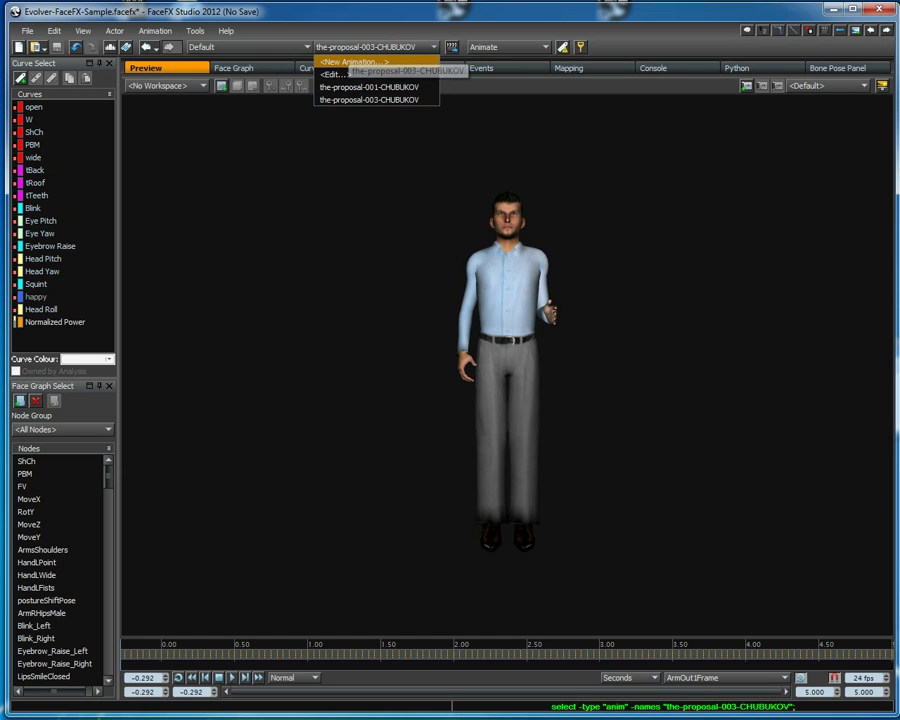
click(350, 61)
click(811, 437)
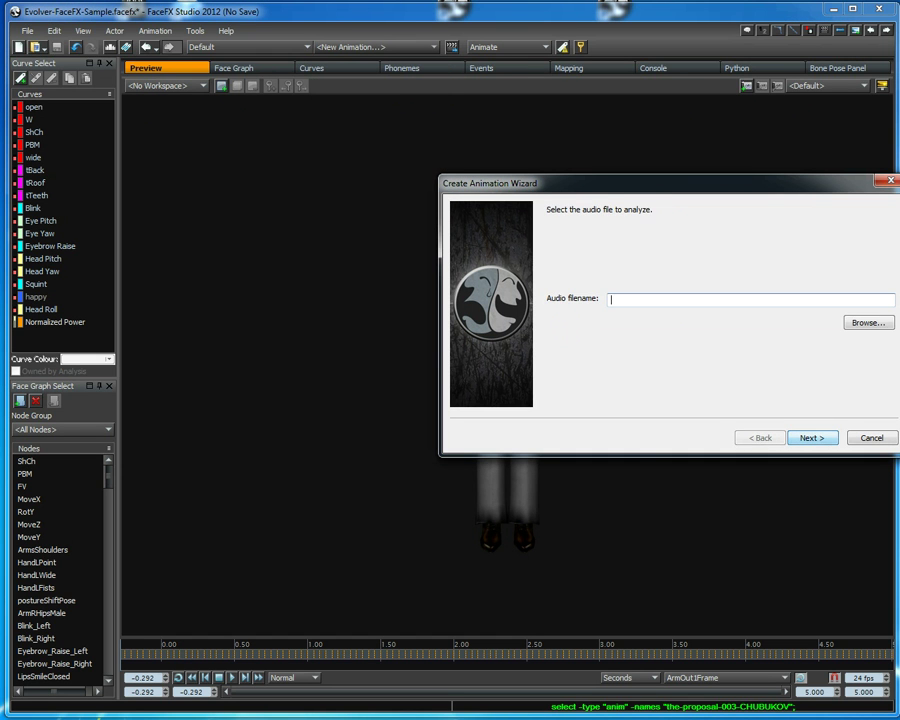
click(866, 322)
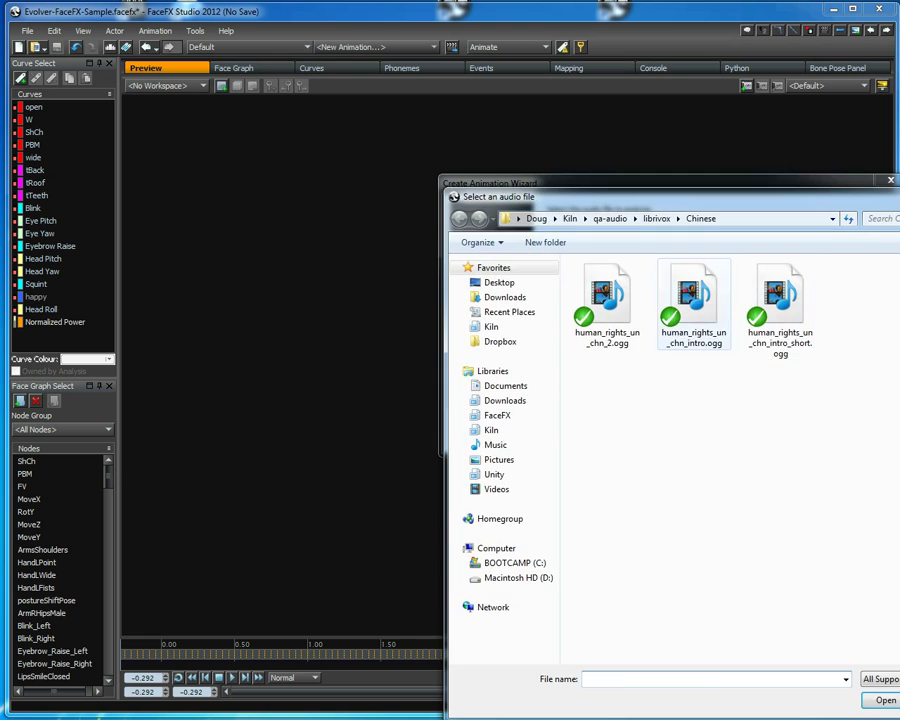
double_click(697, 300)
click(811, 437)
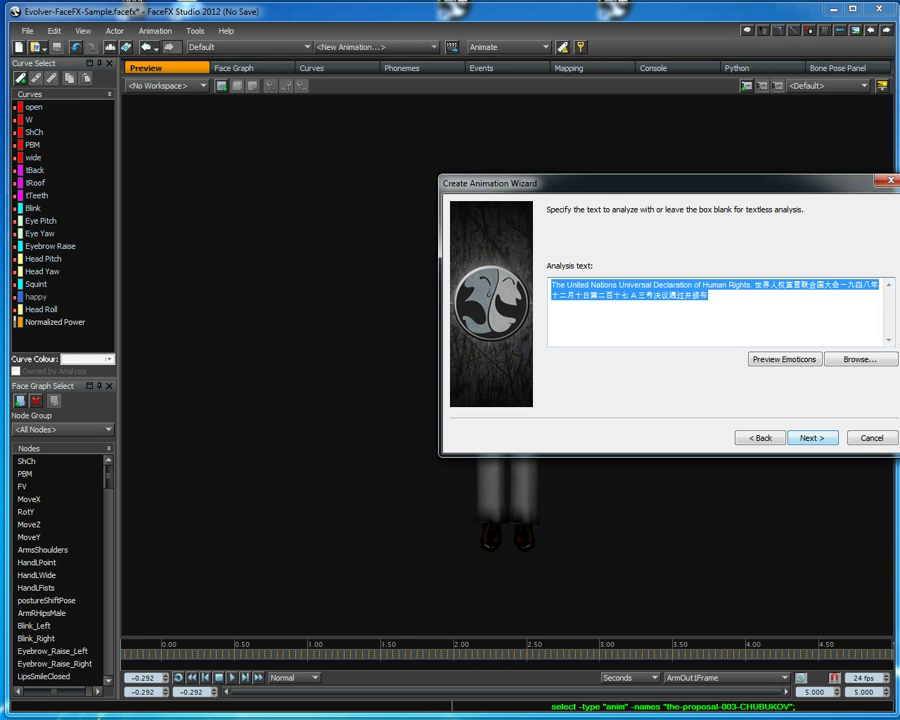
Keep the mixed English and Chinese analysis text, set the language to ChineseMandarin, and create the animation named human_rights_un_chn_intro.
drag(754, 285, 708, 295)
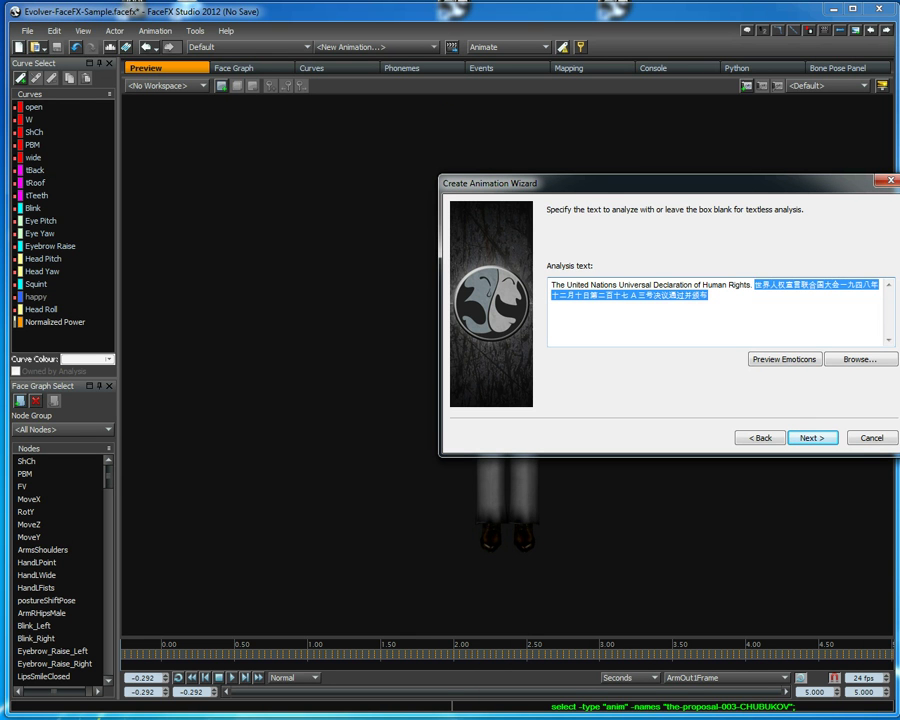
drag(560, 285, 744, 285)
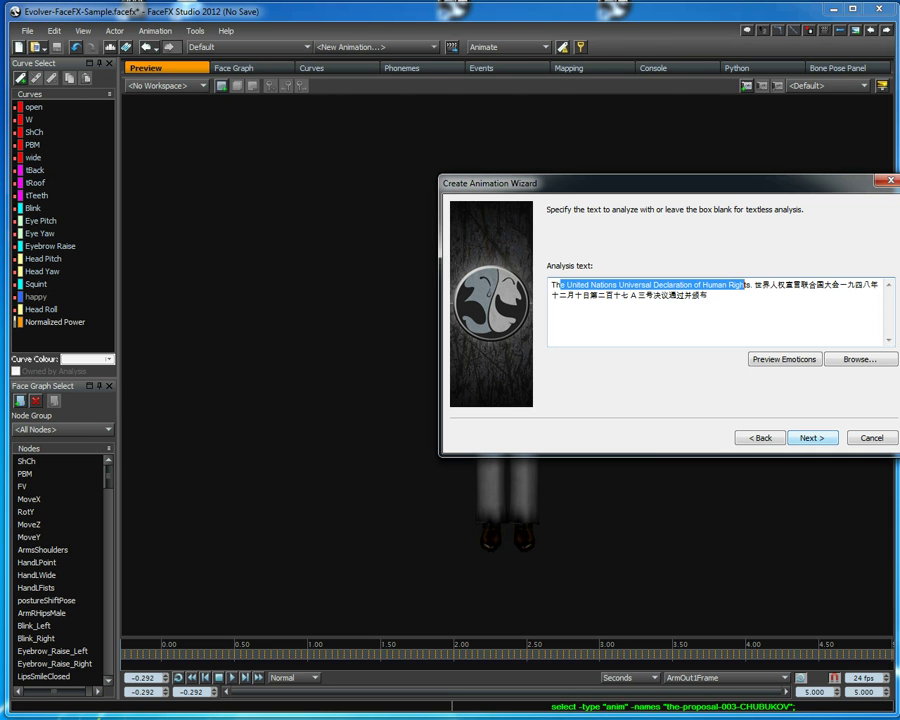
click(811, 437)
click(629, 305)
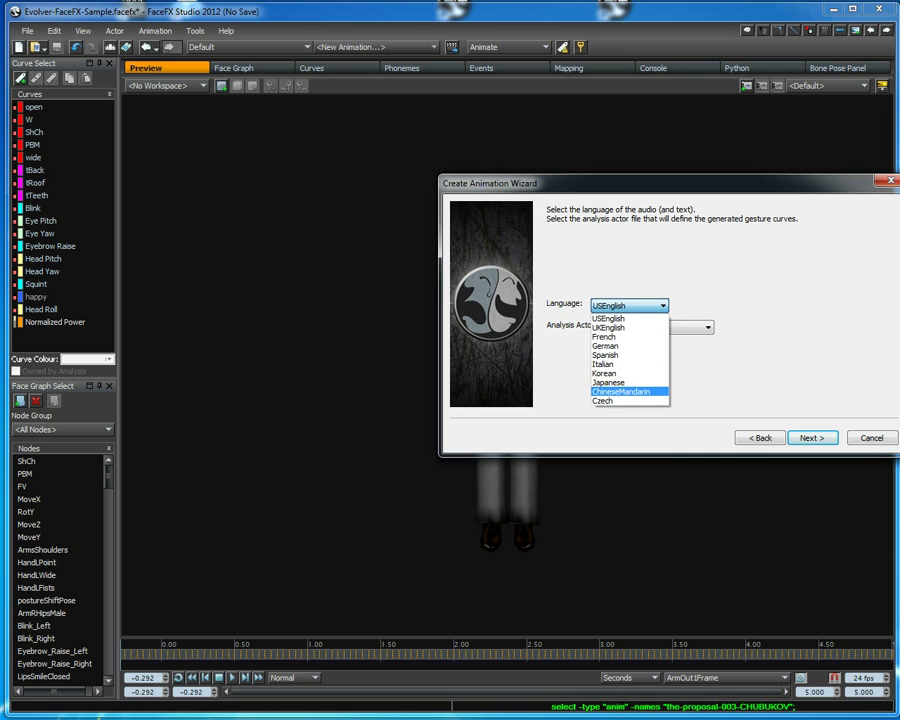
click(620, 391)
click(811, 437)
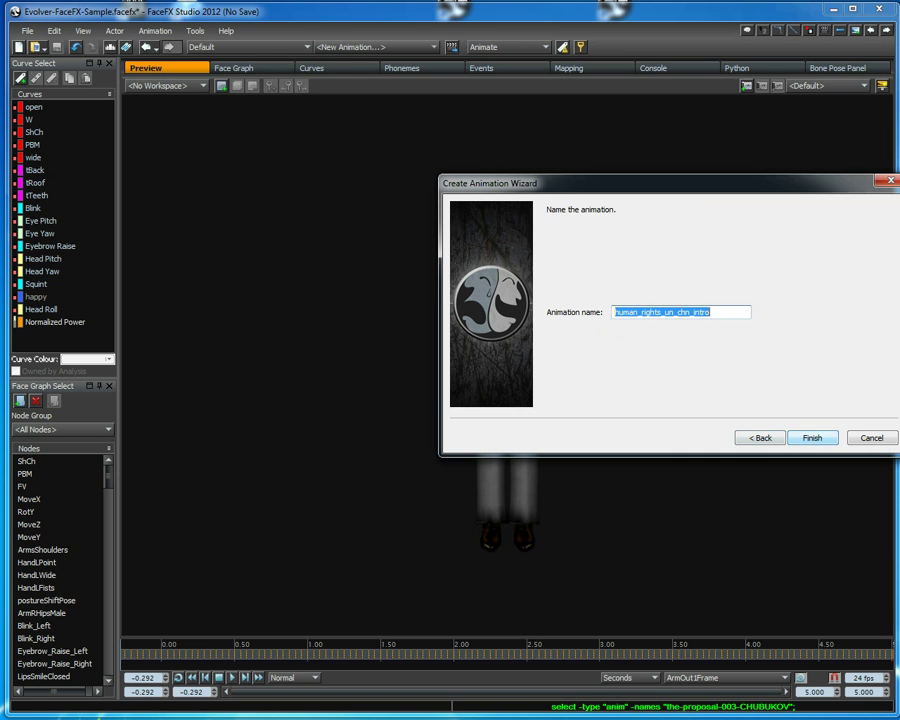
click(811, 437)
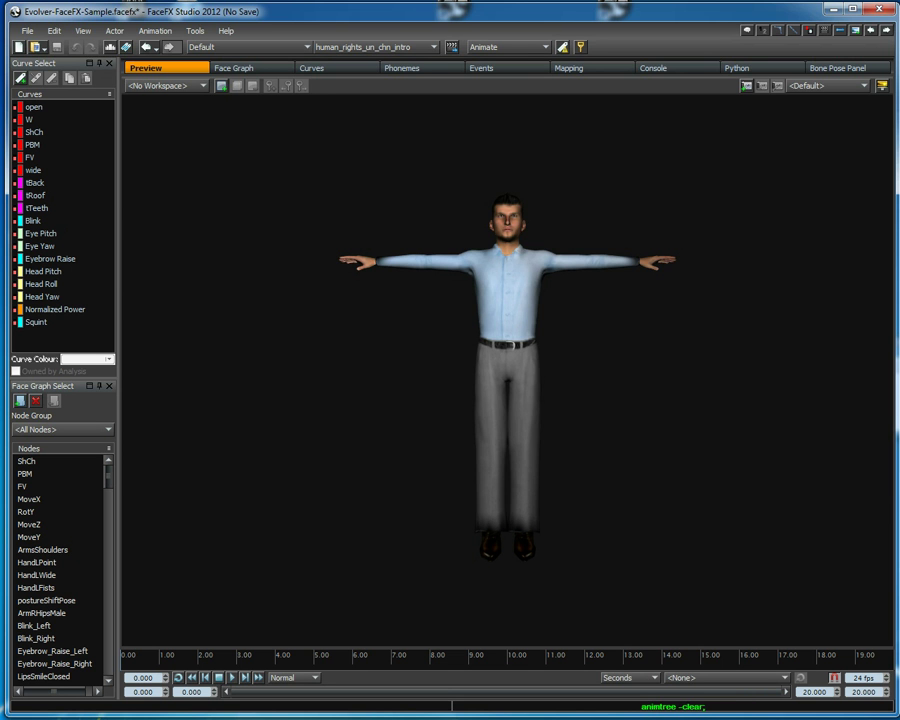
Examine the new animation's phonemes and Chinese words between about 7.5 and 11 s.
click(405, 67)
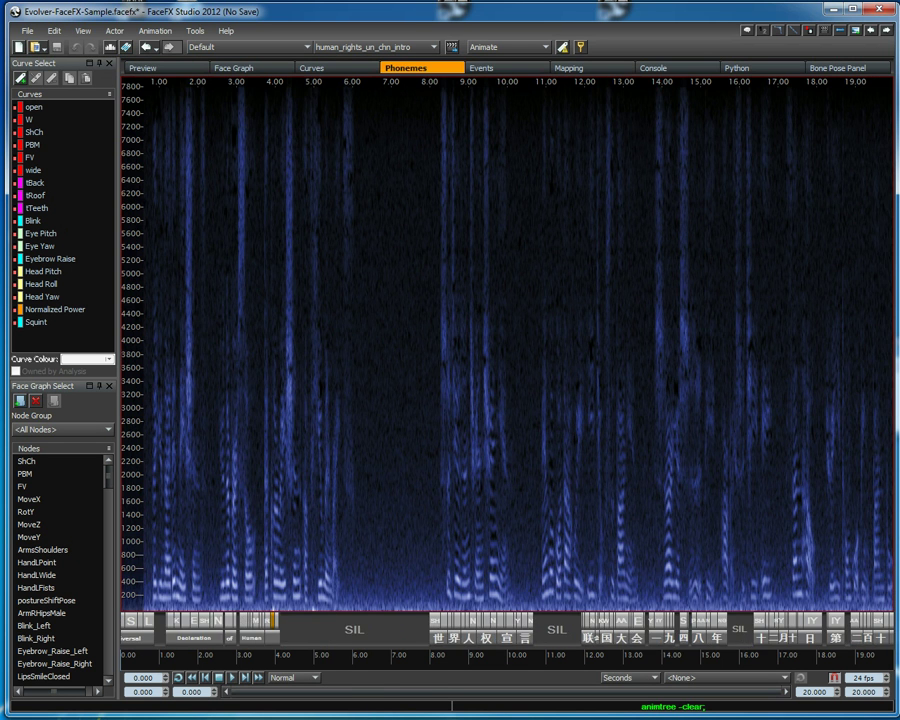
scroll(466, 350, up, 4)
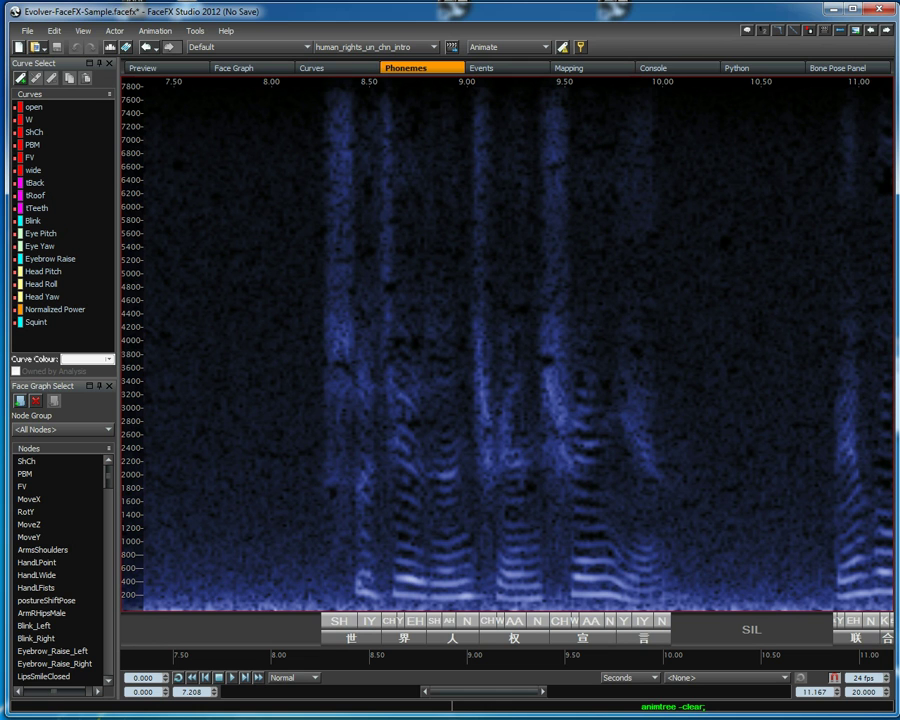
Show the character preview, close the Bone Pose Panel, and reopen it by running the BonePosePanel.py script.
click(165, 67)
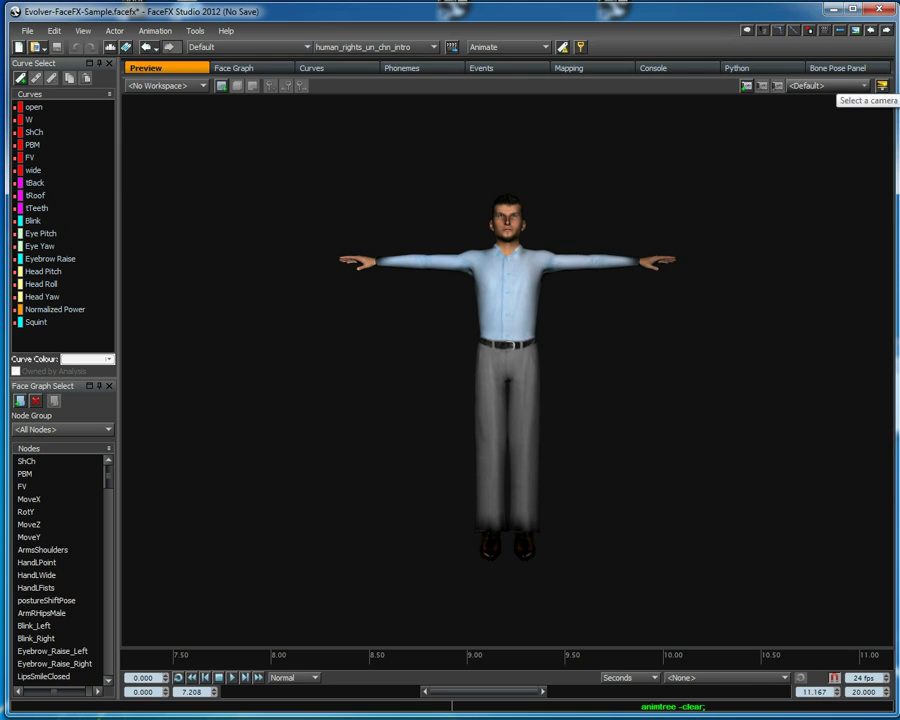
click(845, 68)
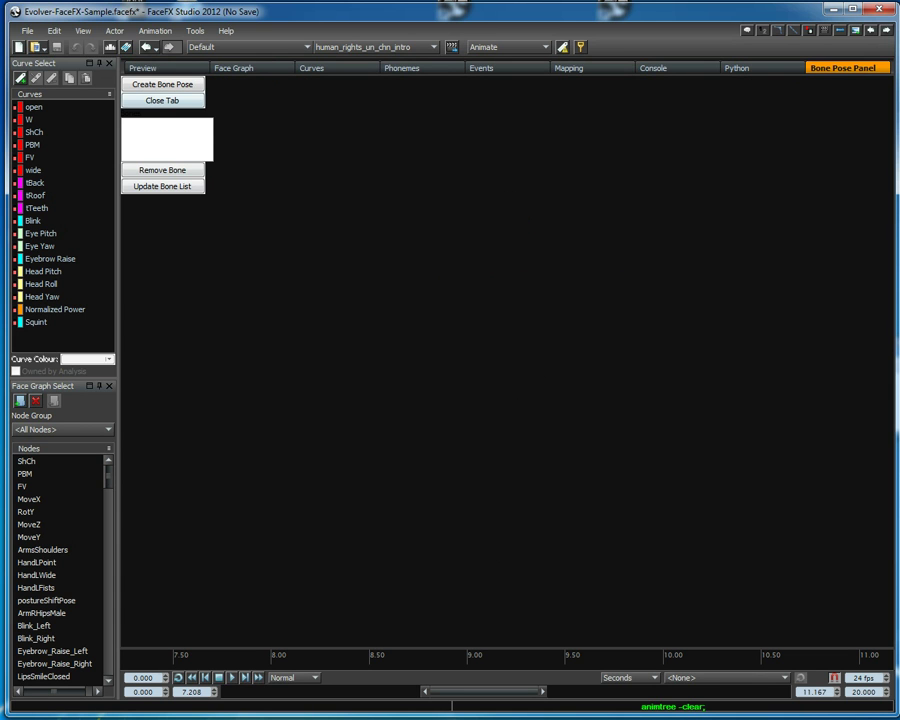
click(160, 100)
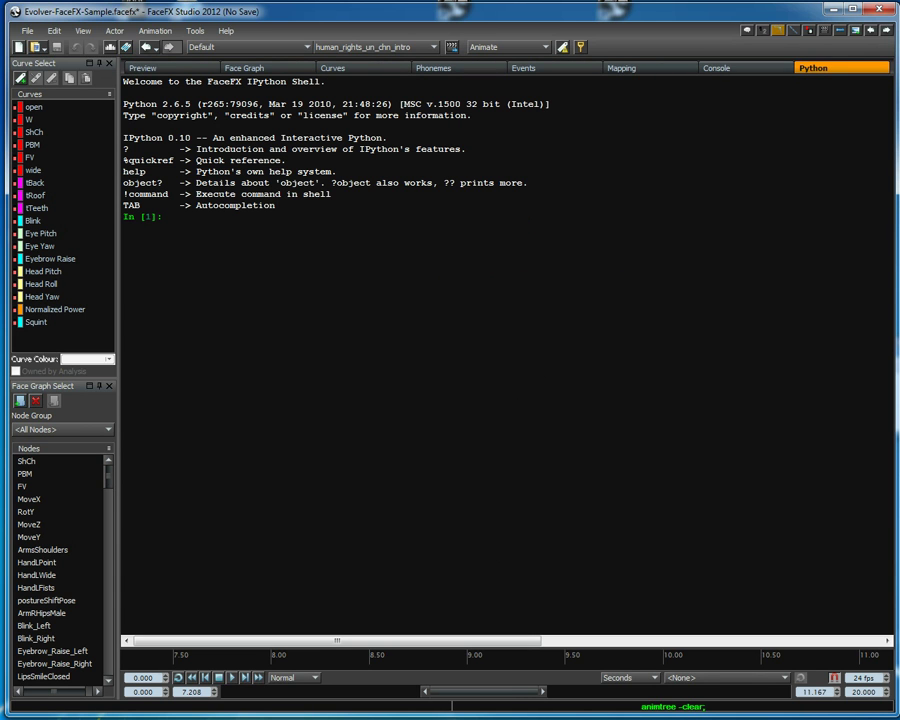
click(763, 30)
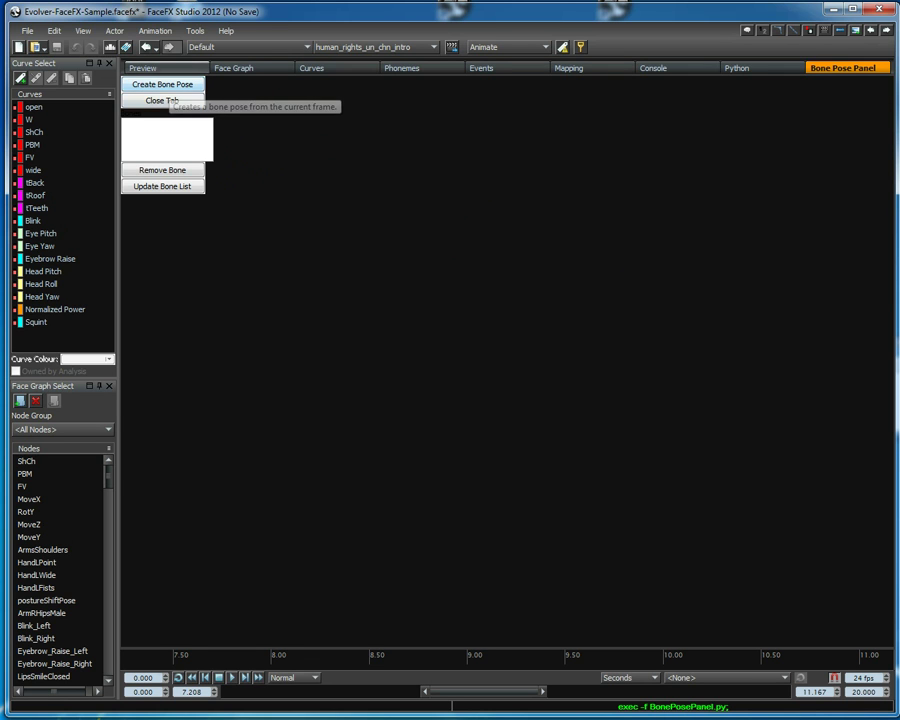
Load the-proposal-001-CHUBUKOV in the character preview and bring up the Bone Pose Panel.
click(162, 100)
click(375, 47)
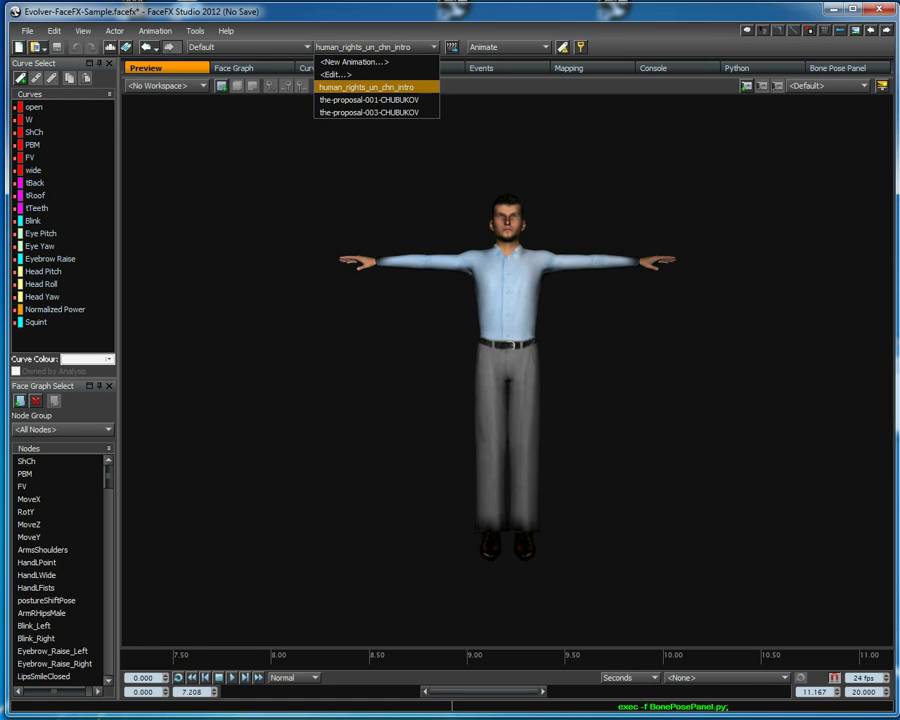
click(369, 100)
key(Return)
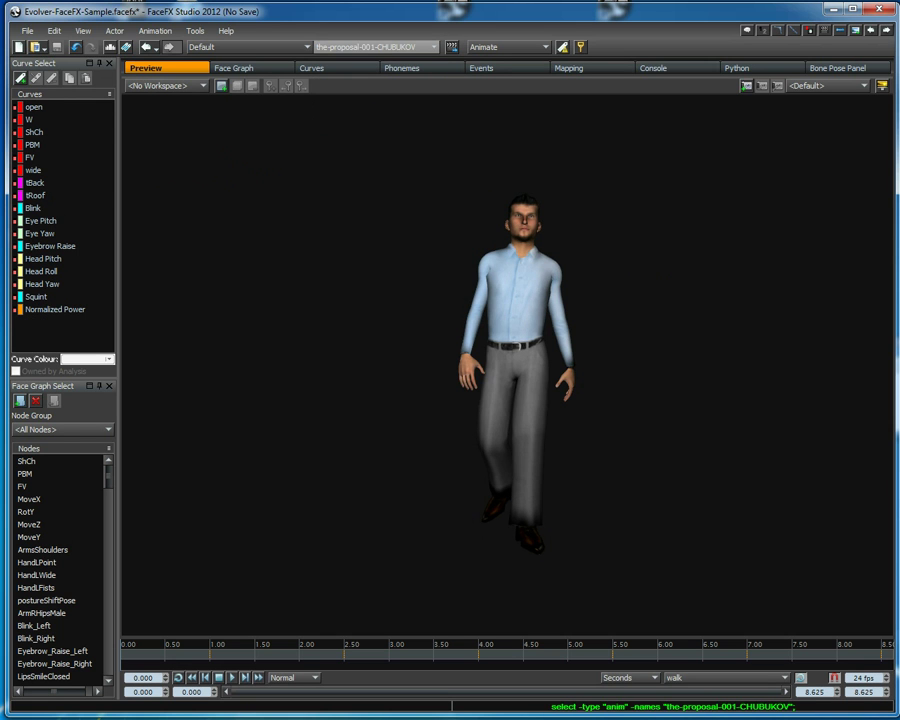
click(838, 67)
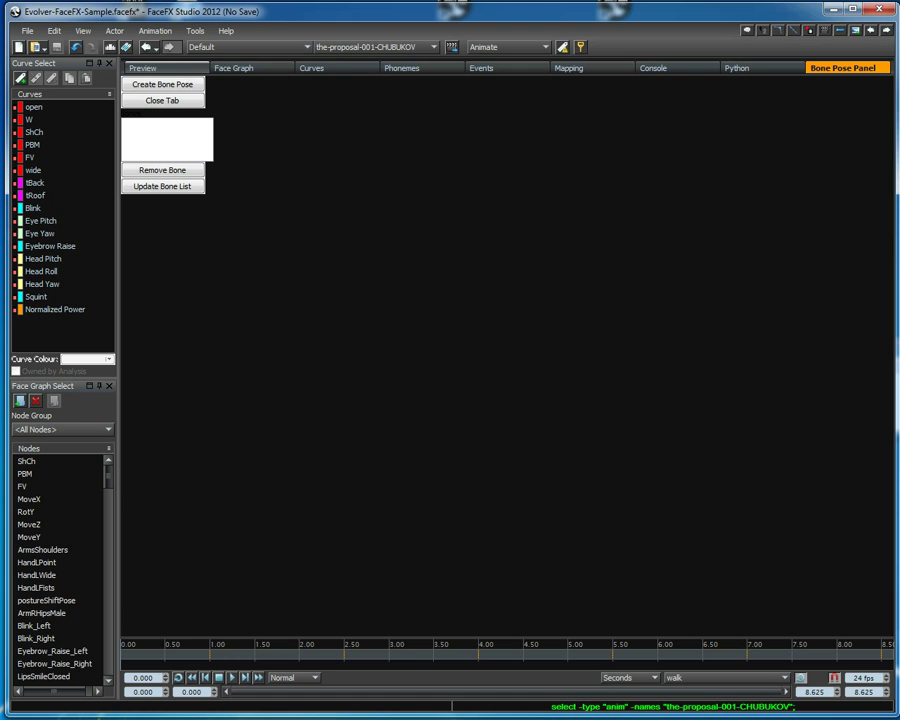
Load the-proposal-003-CHUBUKOV and select the :) event under EmoticonEvents in the event template.
click(375, 47)
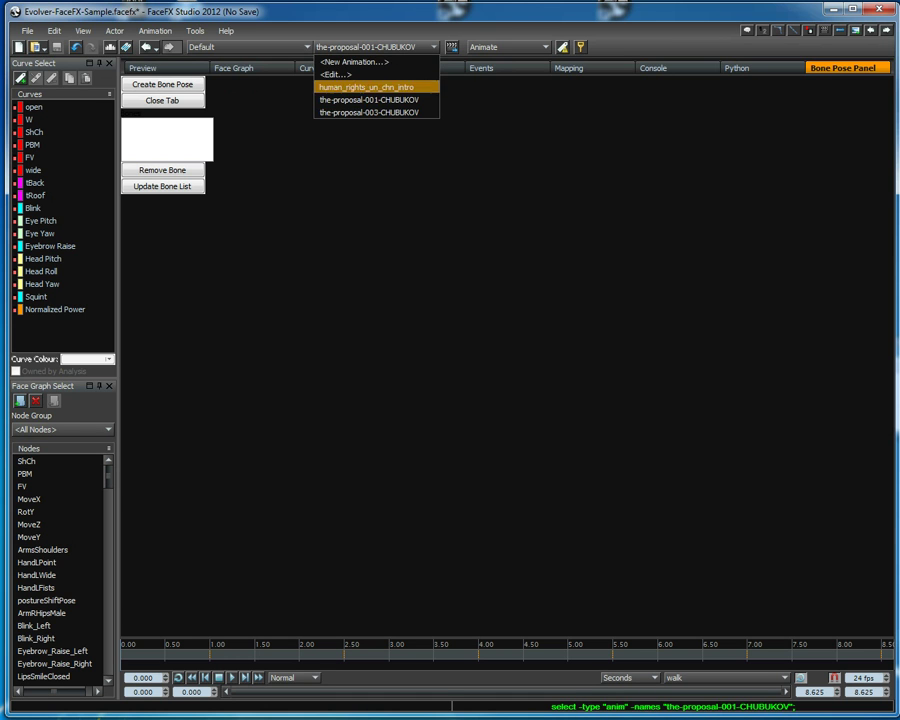
click(369, 112)
click(483, 68)
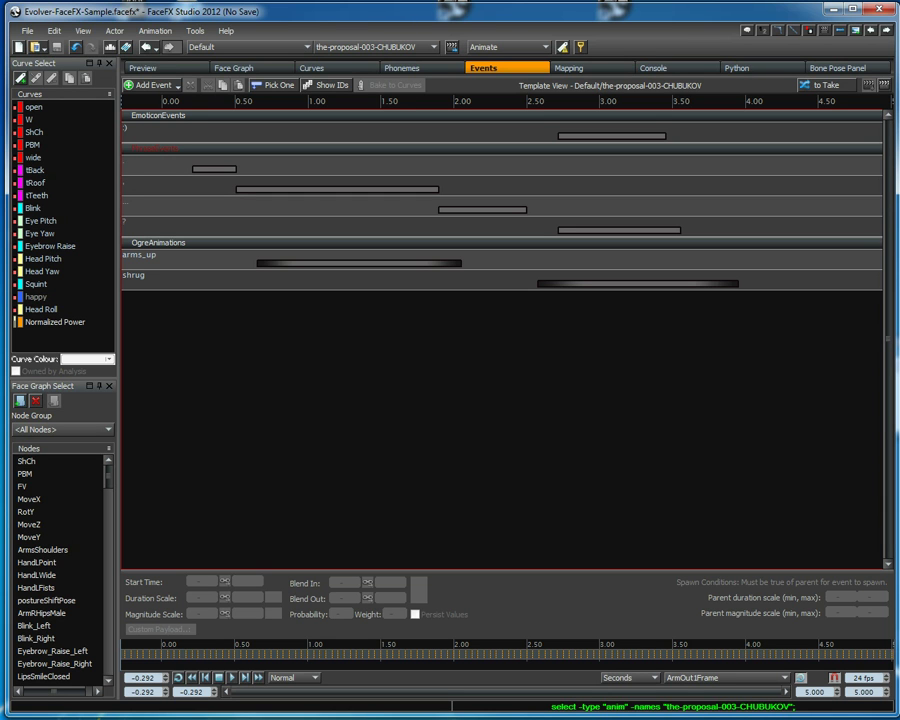
drag(531, 117, 656, 157)
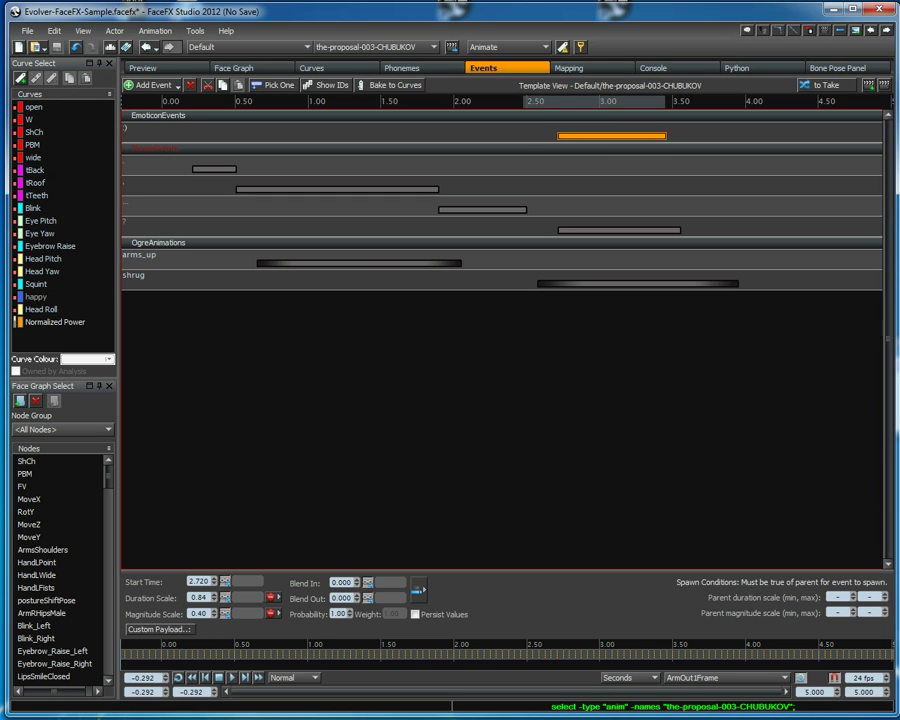
Switch to the-proposal-003-CHUBUKOV.txt in Notepad and highlight the :) emoticons and the 04 suffix, comparing them with the selected event's magnitude scale.
key(alt+Tab)
drag(700, 346, 681, 347)
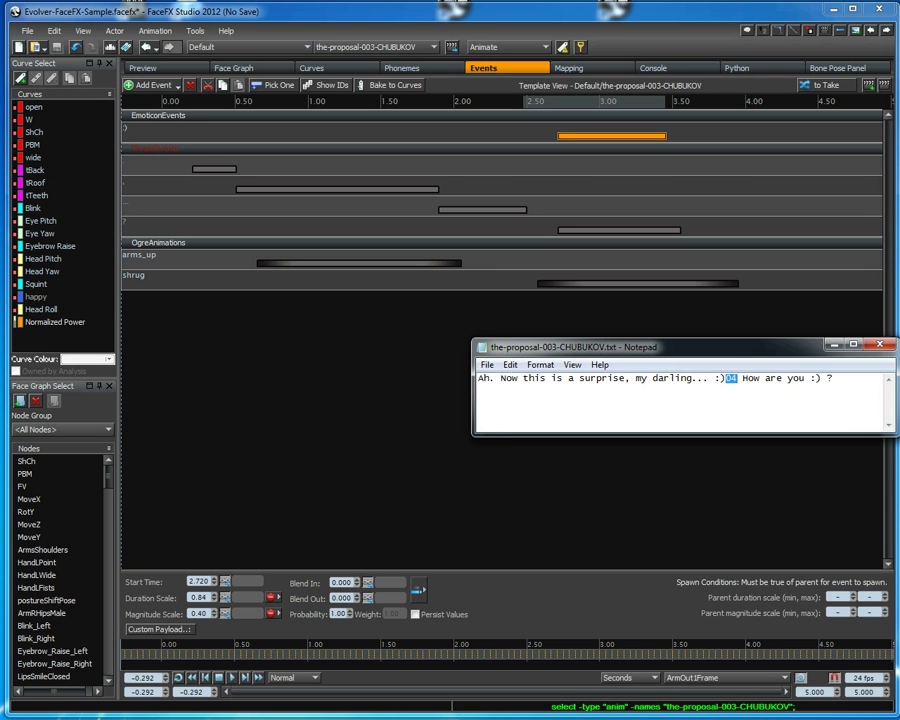
drag(714, 378, 726, 378)
drag(810, 378, 822, 378)
drag(737, 378, 726, 378)
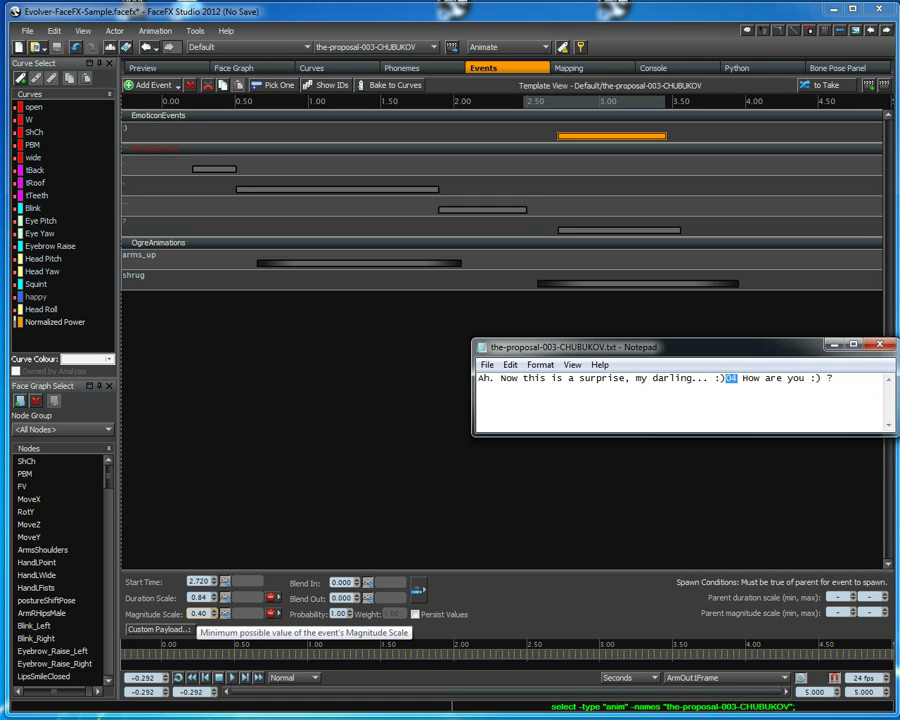
key(alt+Tab)
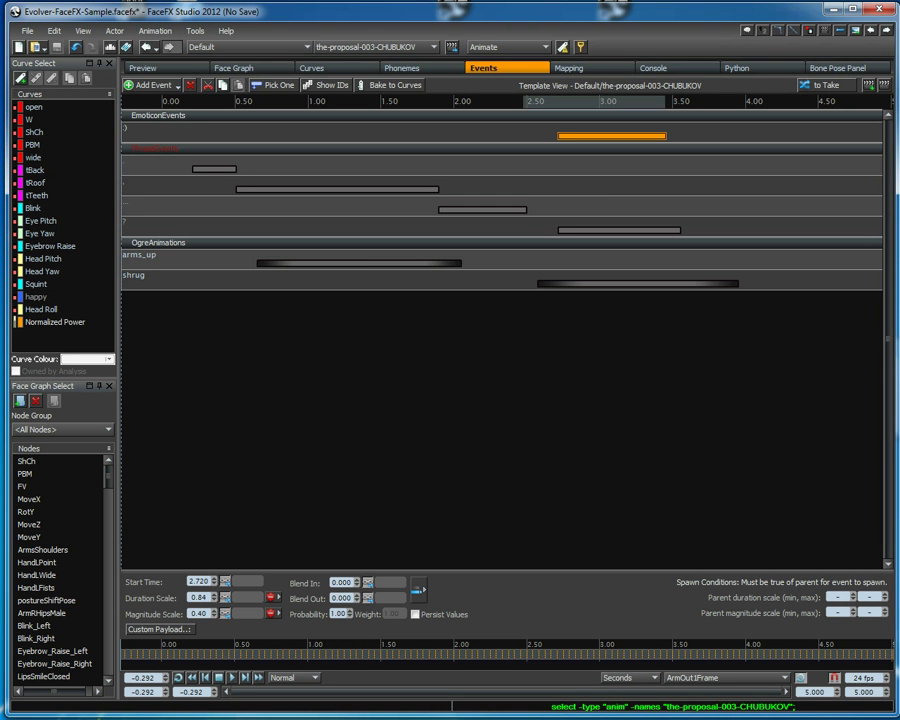
key(alt+Tab)
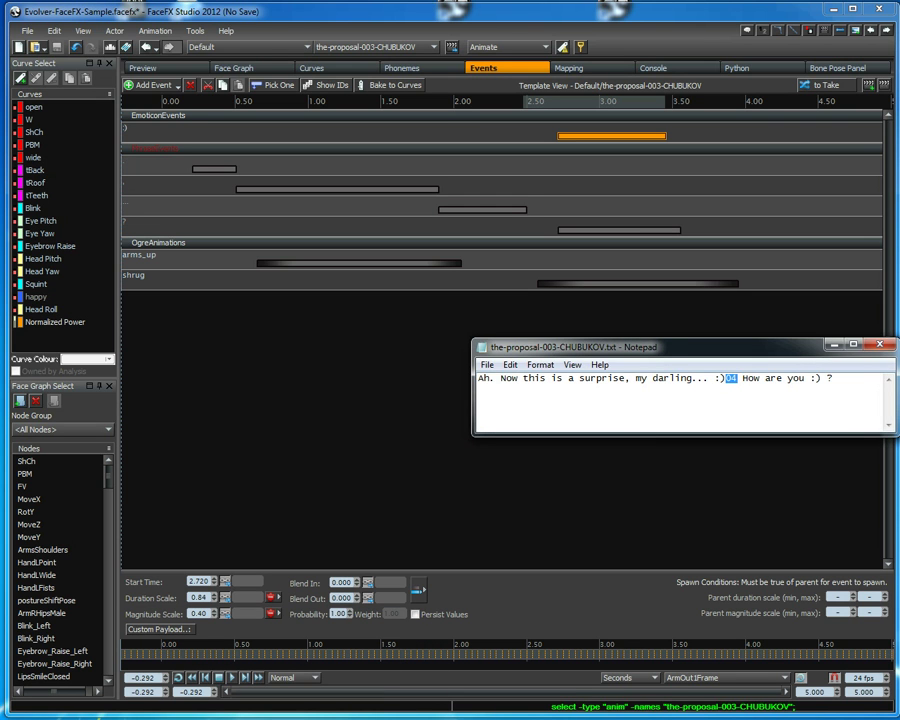
drag(680, 347, 694, 343)
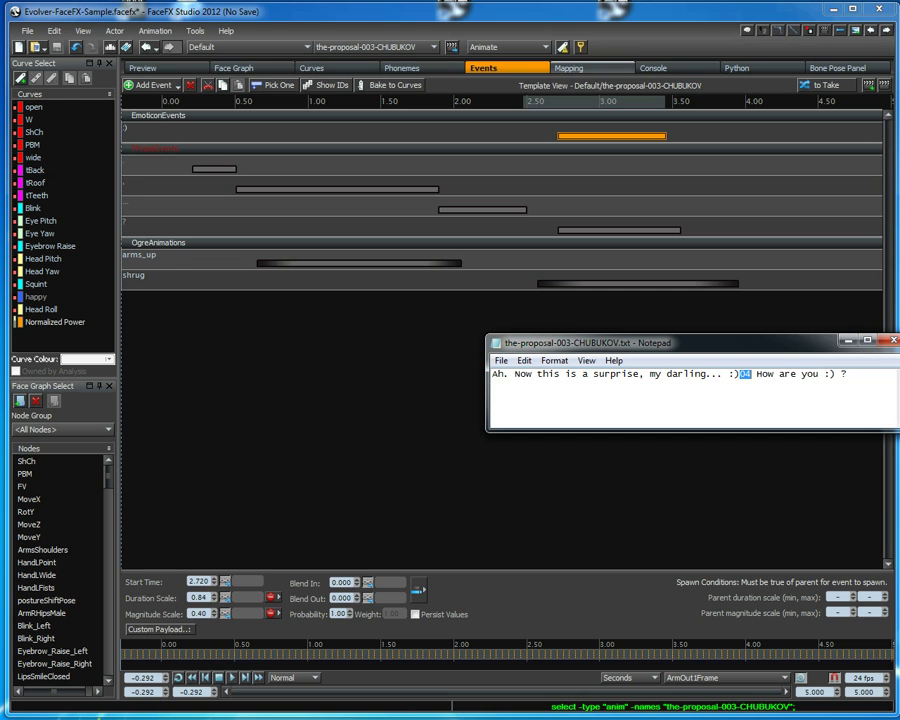
Look at the phoneme mapping table in FaceFX Studio and open the phonemes view of the-proposal-003-CHUBUKOV.
click(594, 68)
click(406, 68)
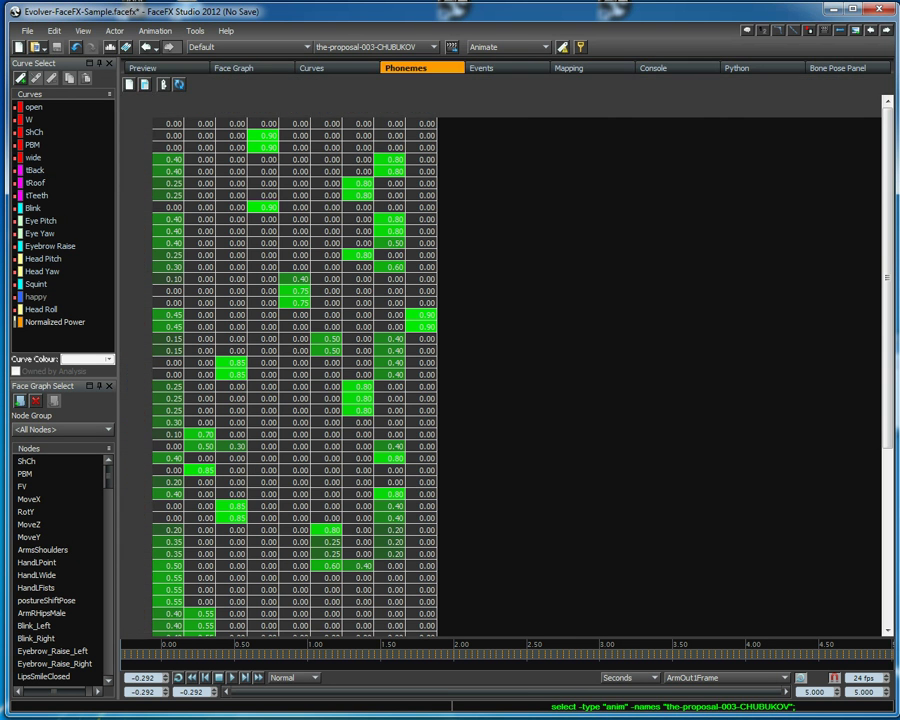